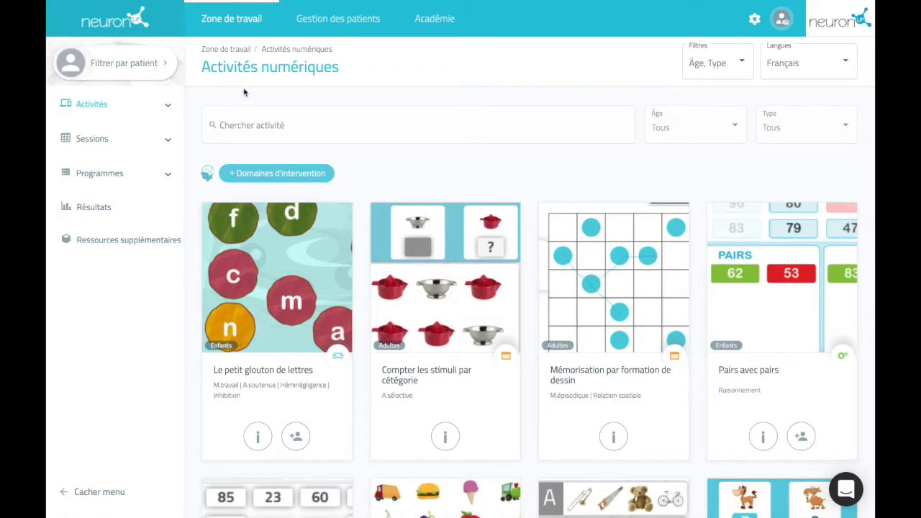
Step: Expand Sessions in the sidebar and go to the Sessions numériques calendar
click(164, 140)
click(146, 171)
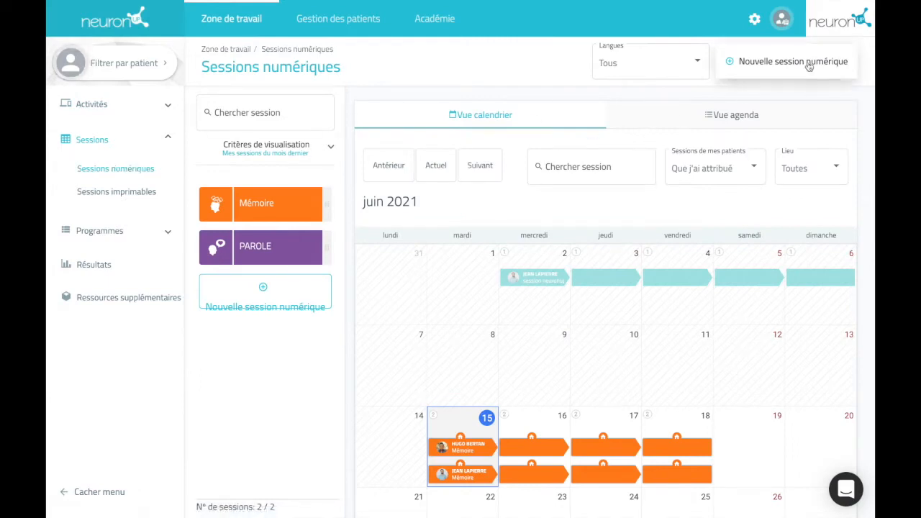
Step: Start a new digital session named 'test' with an orange colour and a brain icon
click(777, 65)
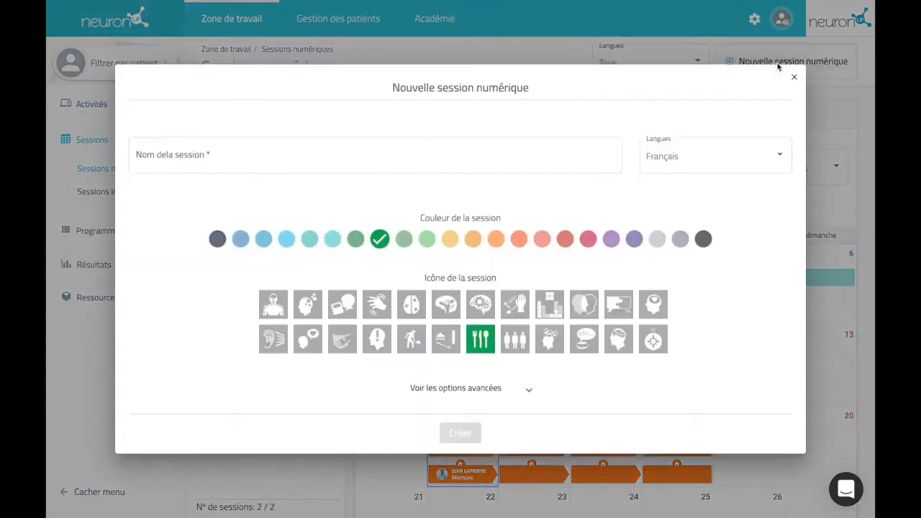
click(484, 154)
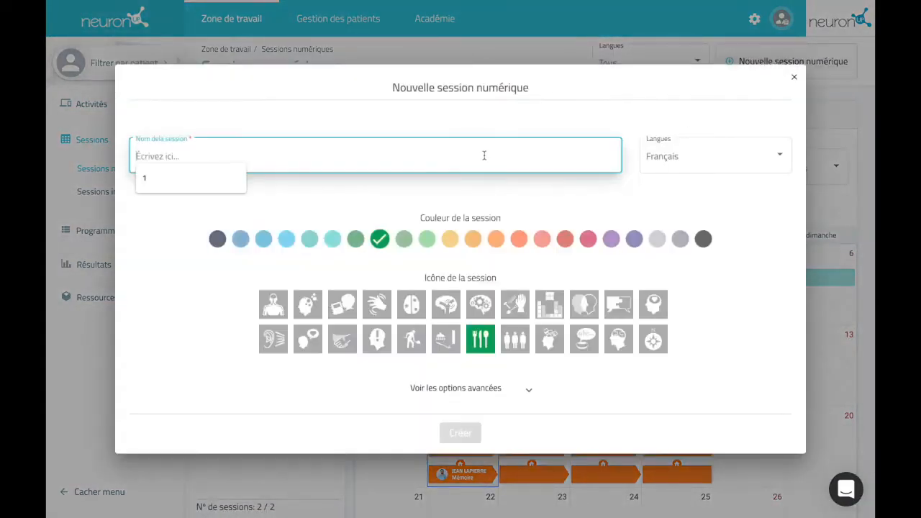
text(test)
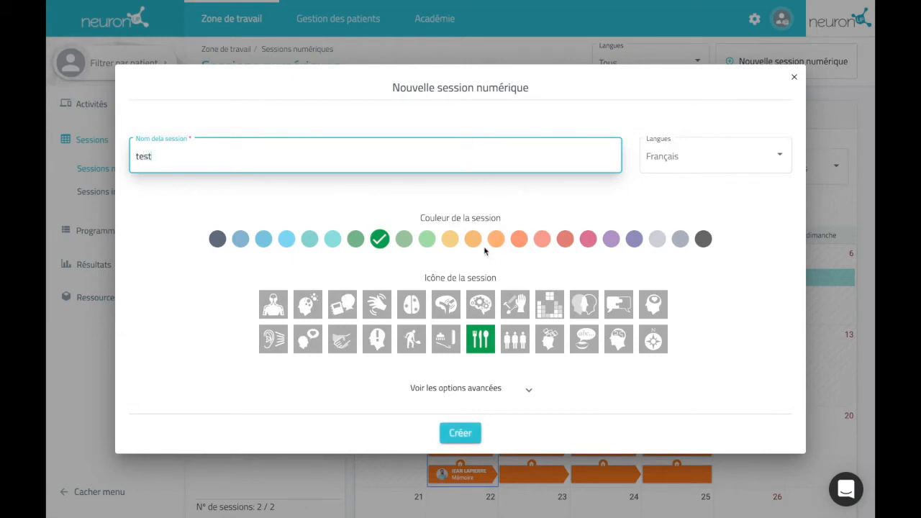
click(493, 241)
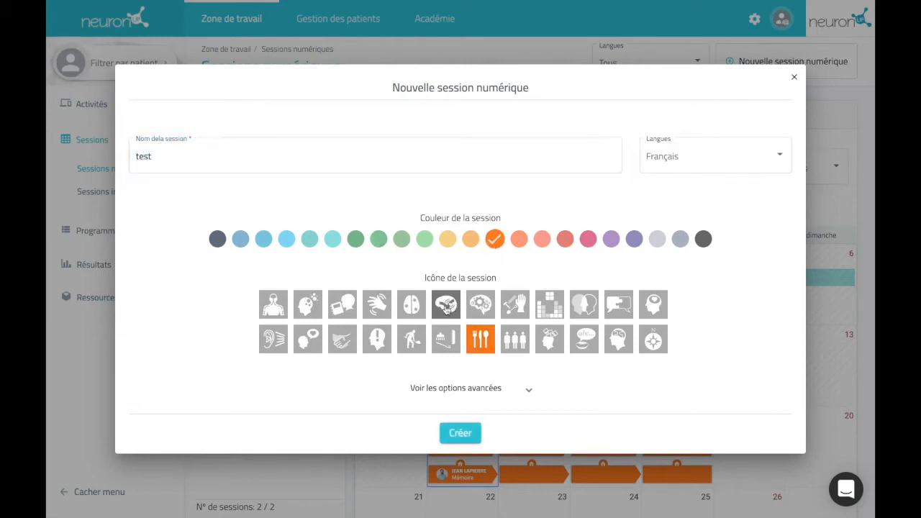
click(446, 306)
Step: Add the description 'session test' under advanced options and create the session
click(522, 389)
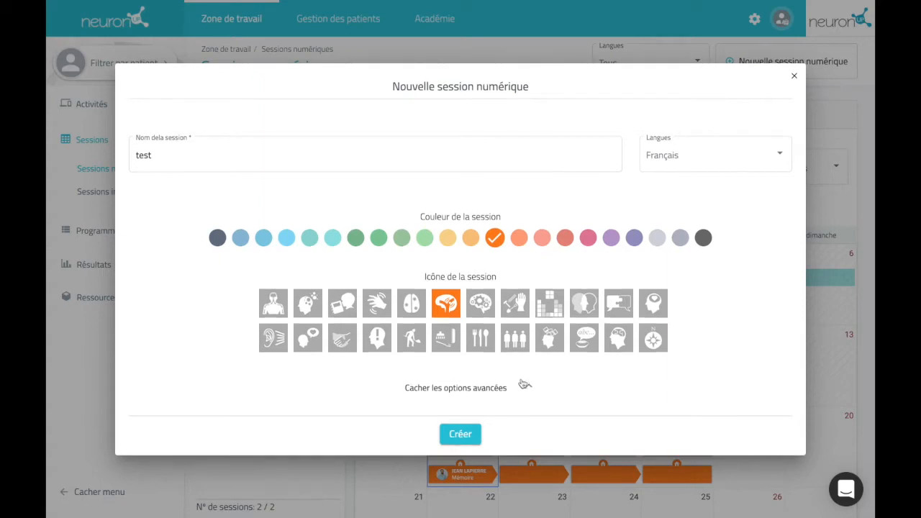
scroll(524, 376, down, 3)
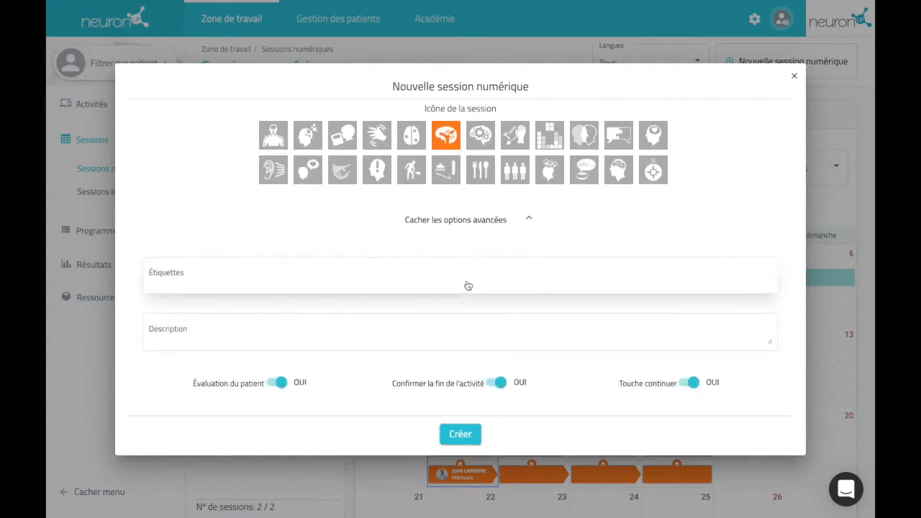
click(458, 336)
text(sessui)
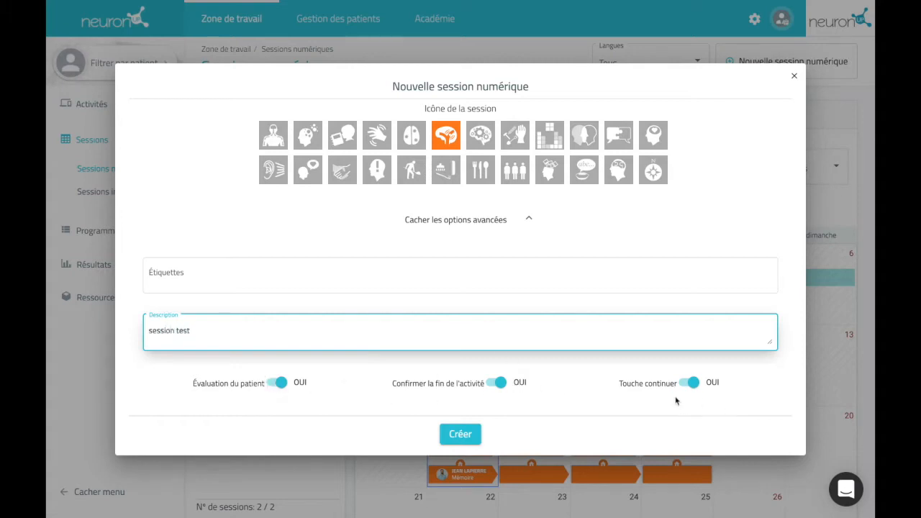
click(466, 435)
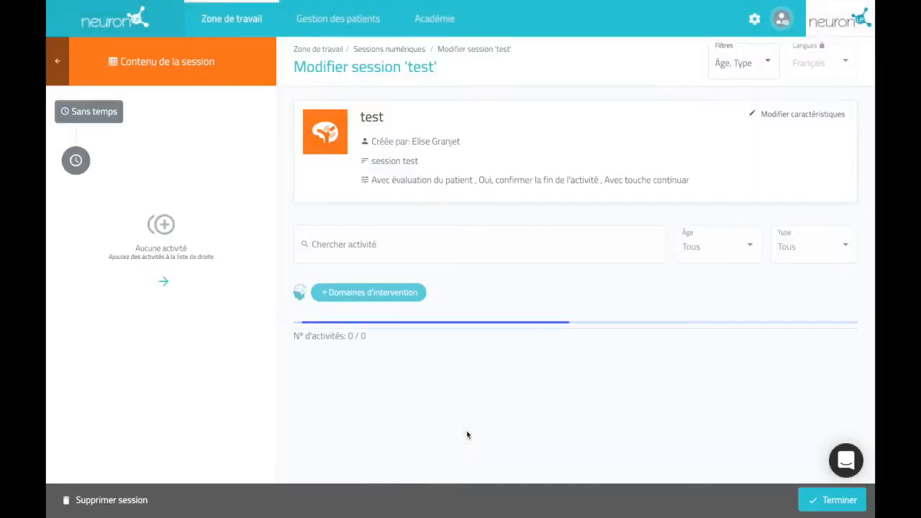
Step: Filter the activity catalogue to Enfants age with all activity types
mouse_move(367, 393)
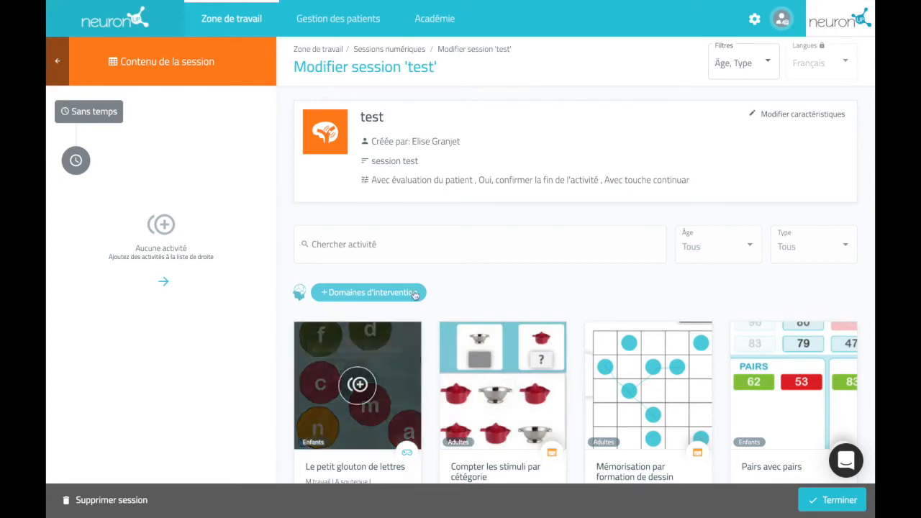
click(714, 259)
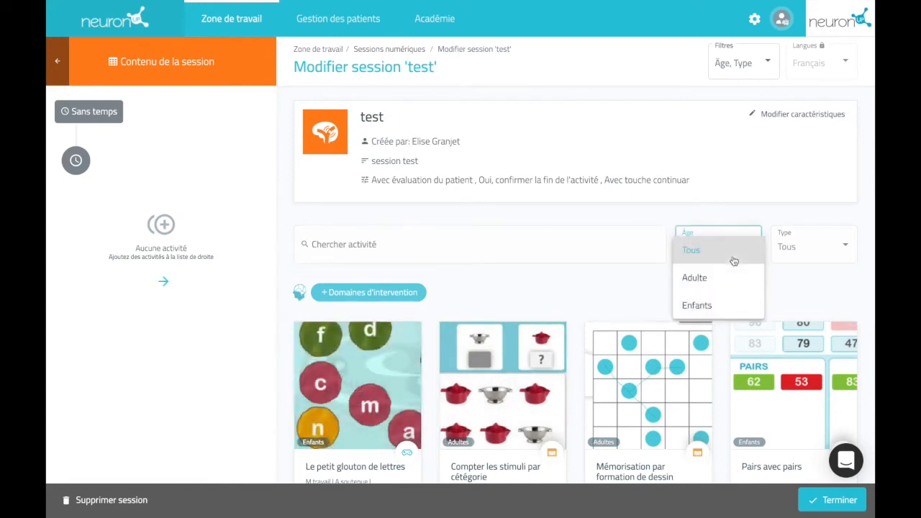
click(728, 299)
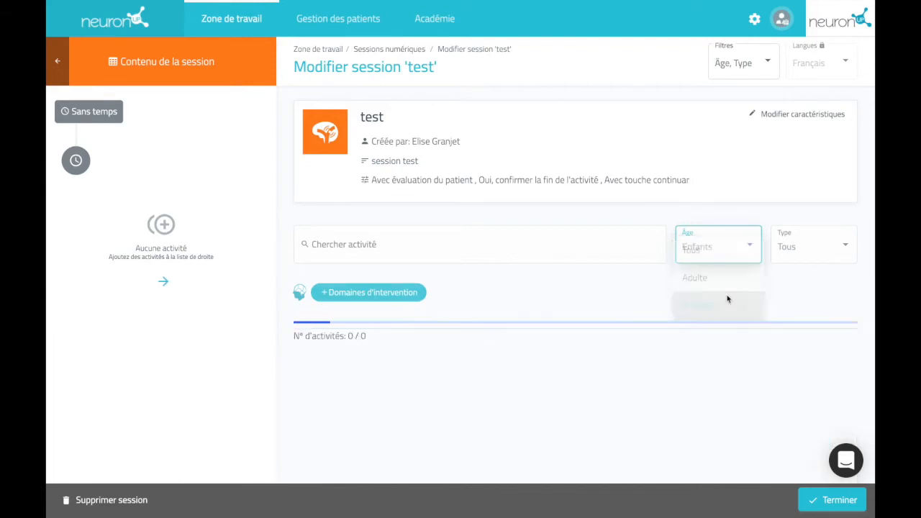
click(794, 257)
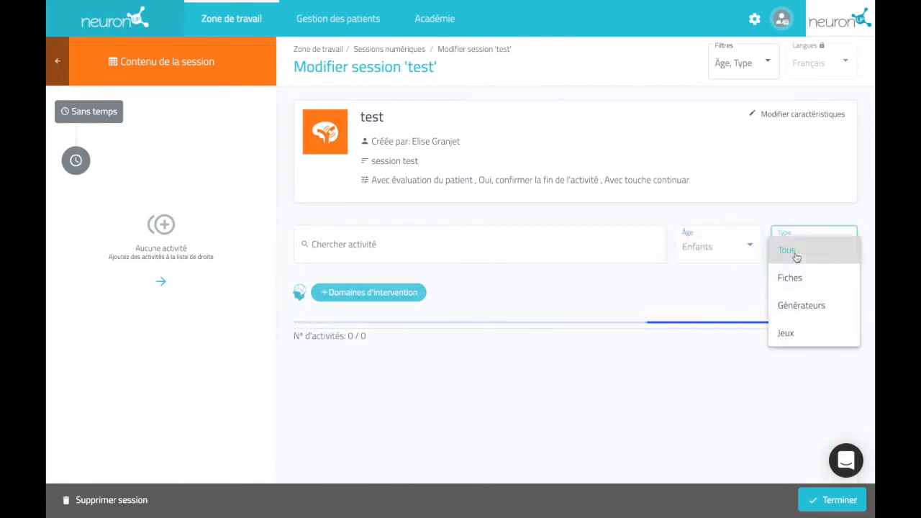
click(719, 284)
Step: Add Le petit glouton de lettres, Pairs avec pairs and Combien il y en a de chaque? to the session
scroll(455, 303, down, 2)
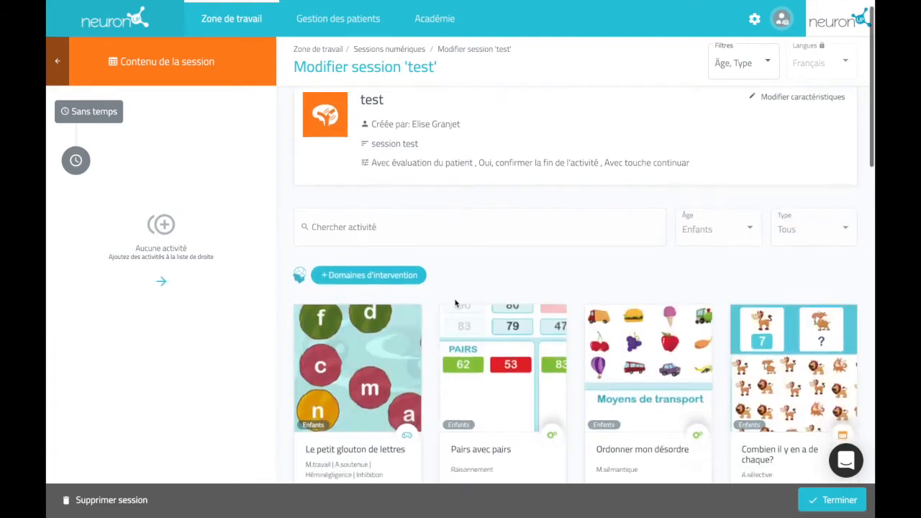
mouse_move(367, 309)
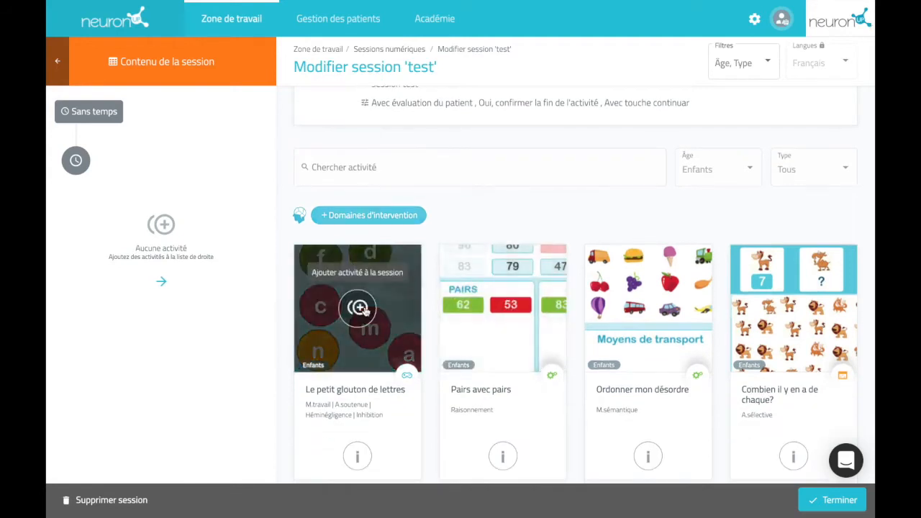
click(359, 308)
mouse_move(504, 307)
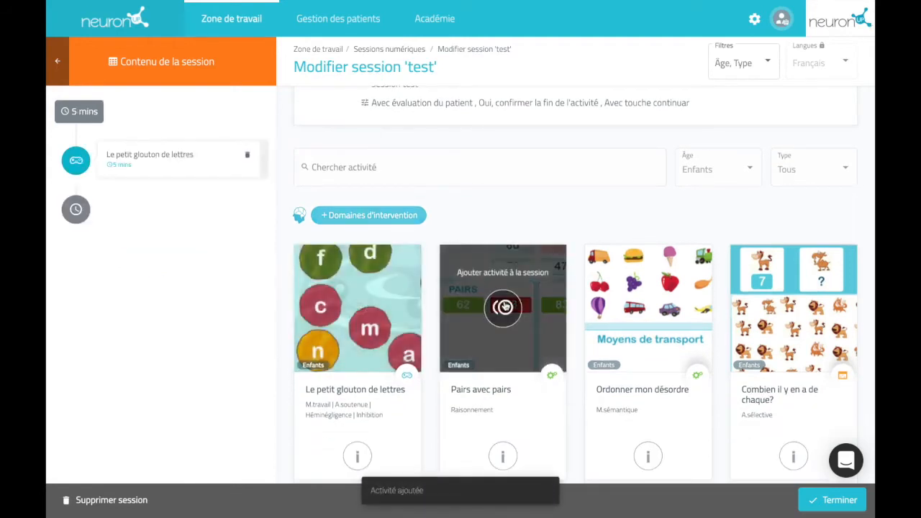
click(504, 308)
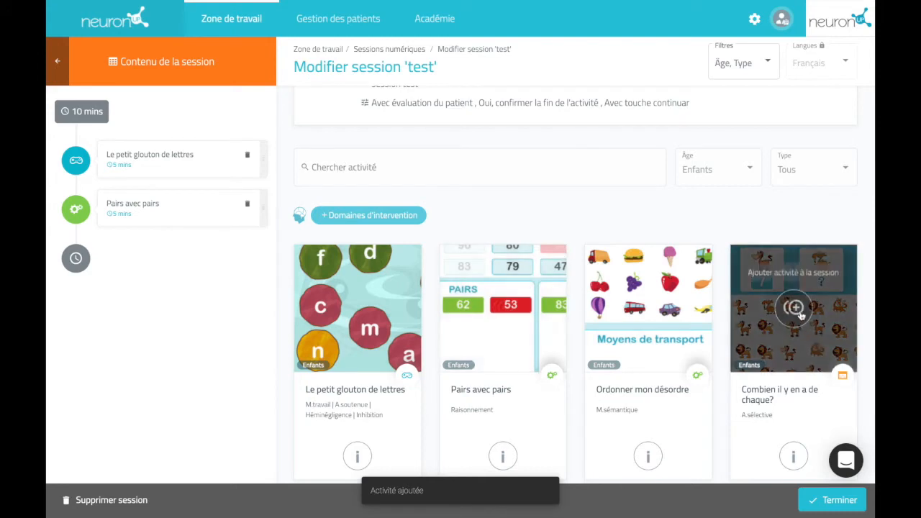
click(795, 311)
Step: Move Combien il y en a de chaque? to the top and save the session
drag(176, 272, 179, 154)
click(180, 152)
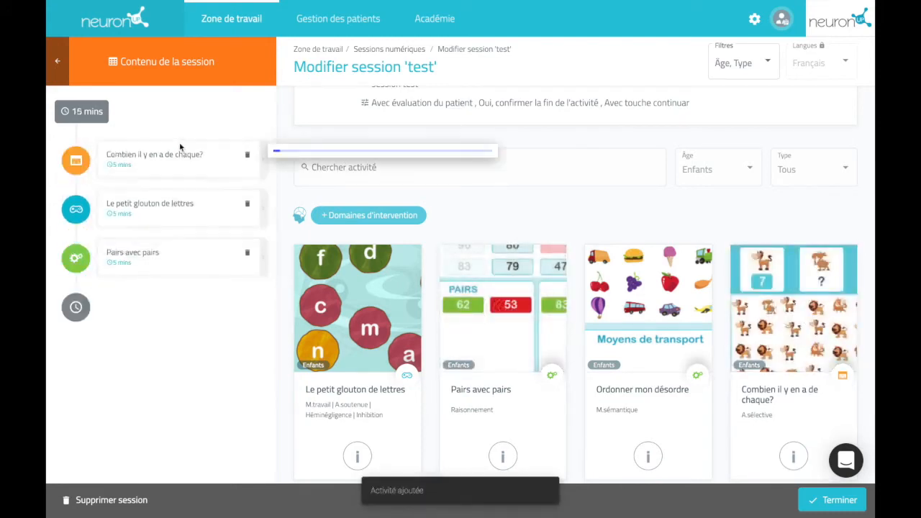
click(188, 333)
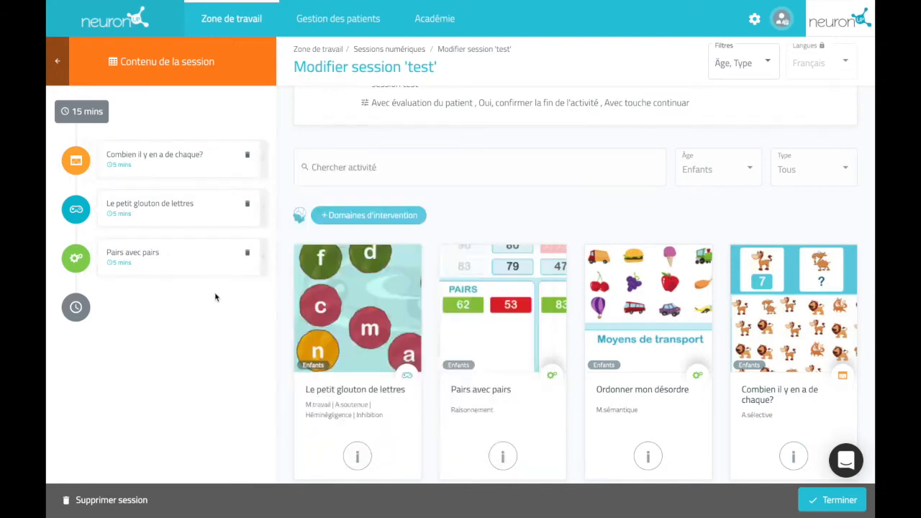
click(834, 500)
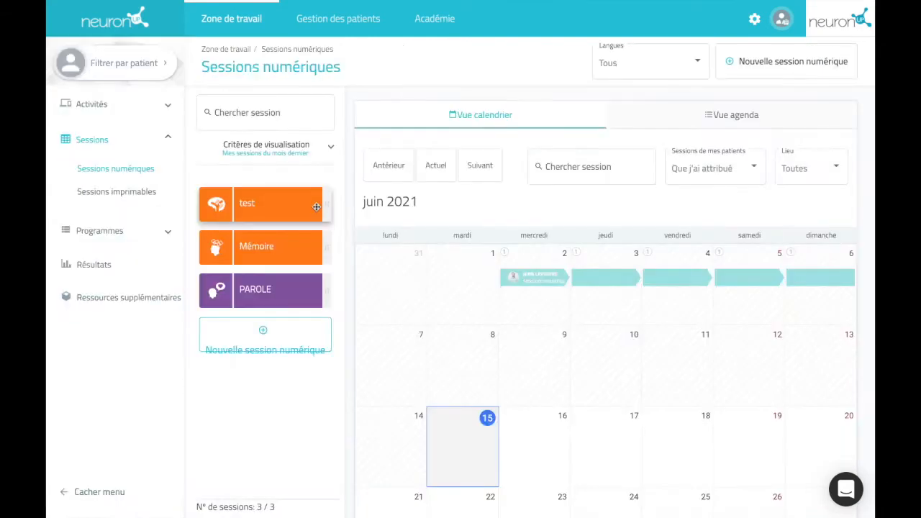
Step: Schedule the test session at 15 June and pick the child patient as recipient
mouse_move(249, 203)
mouse_down()
mouse_move(462, 364)
mouse_move(502, 426)
mouse_move(639, 444)
mouse_move(513, 436)
mouse_move(280, 204)
mouse_move(266, 202)
mouse_up()
click(265, 202)
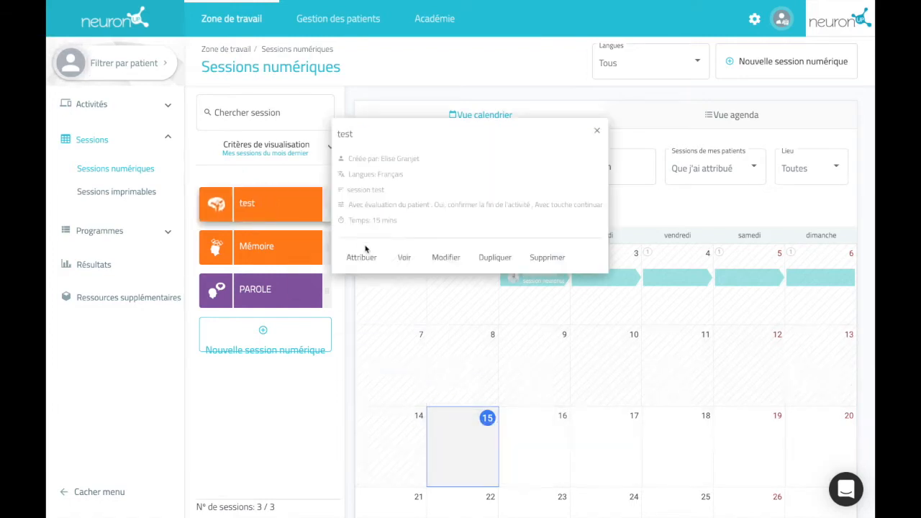
click(363, 257)
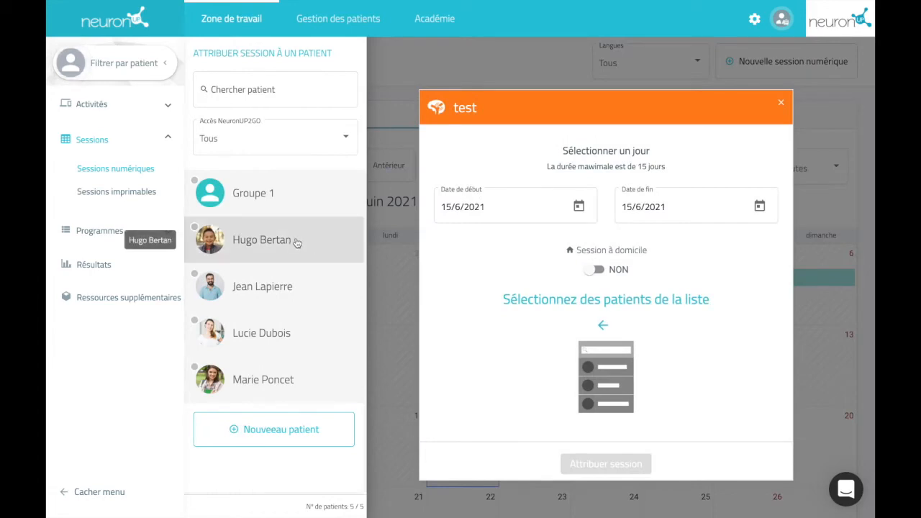
click(295, 242)
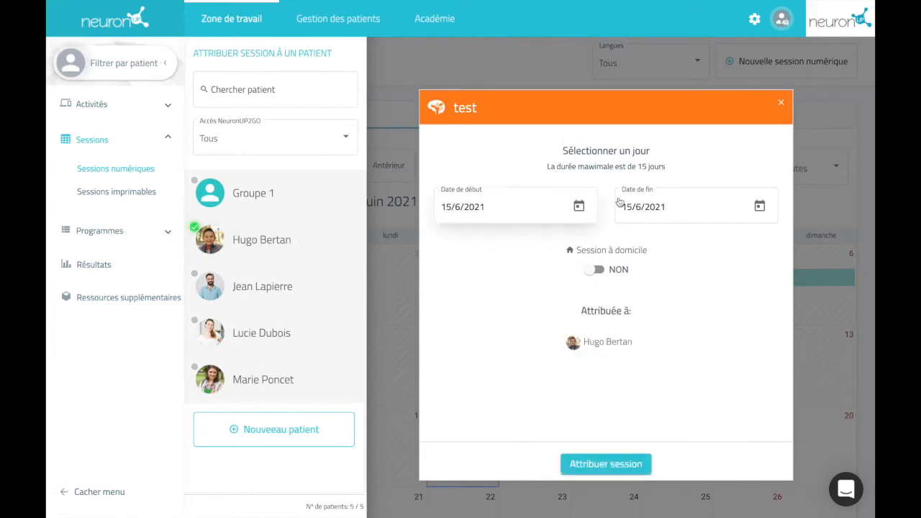
Step: Set the end date to 19/6/2021, make it a home session, and confirm the assignment
click(759, 207)
click(746, 367)
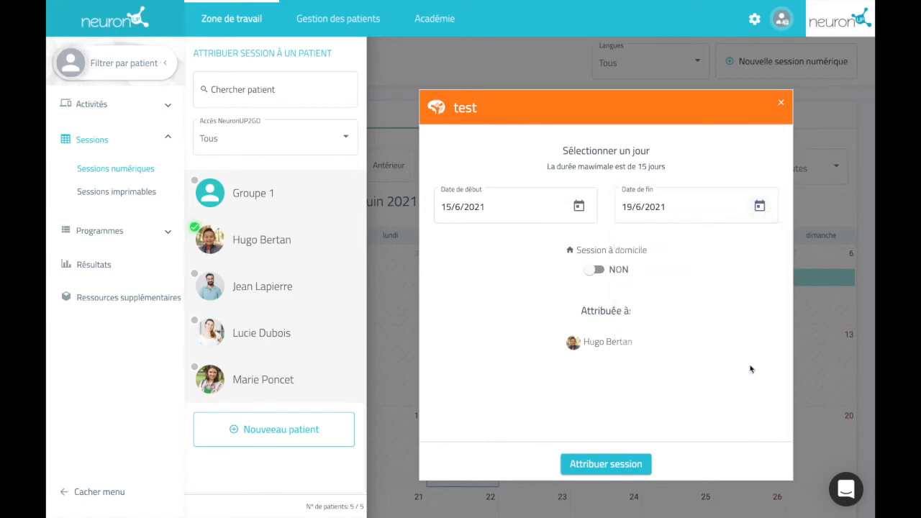
triple_click(611, 250)
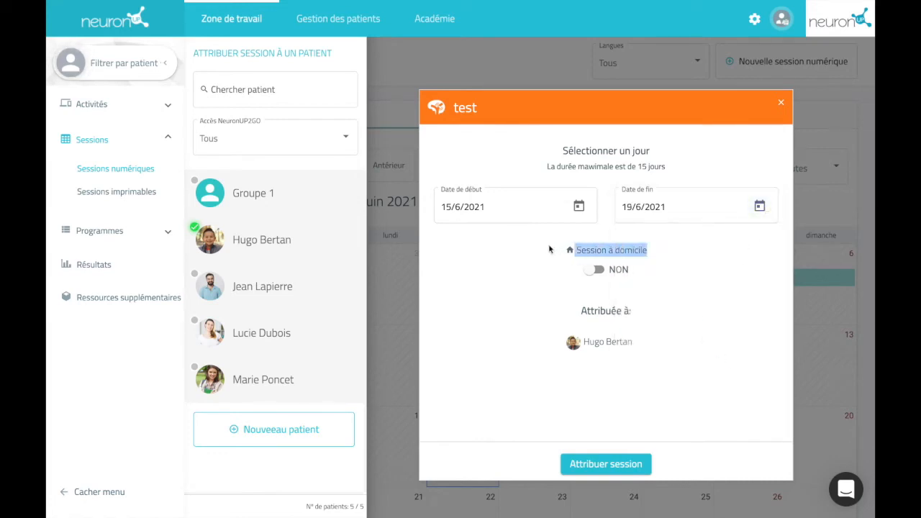
click(600, 269)
click(616, 465)
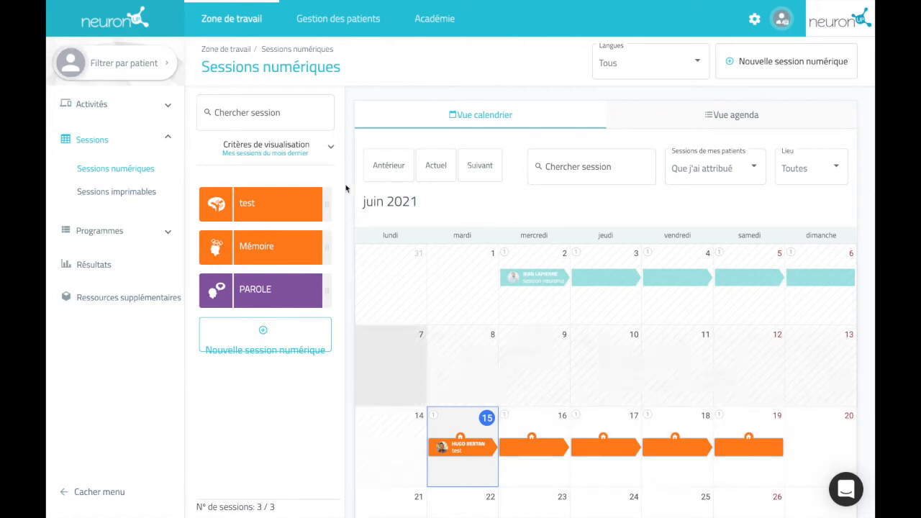
Step: Switch to the Gestion des patients tab to see the patient list
click(353, 16)
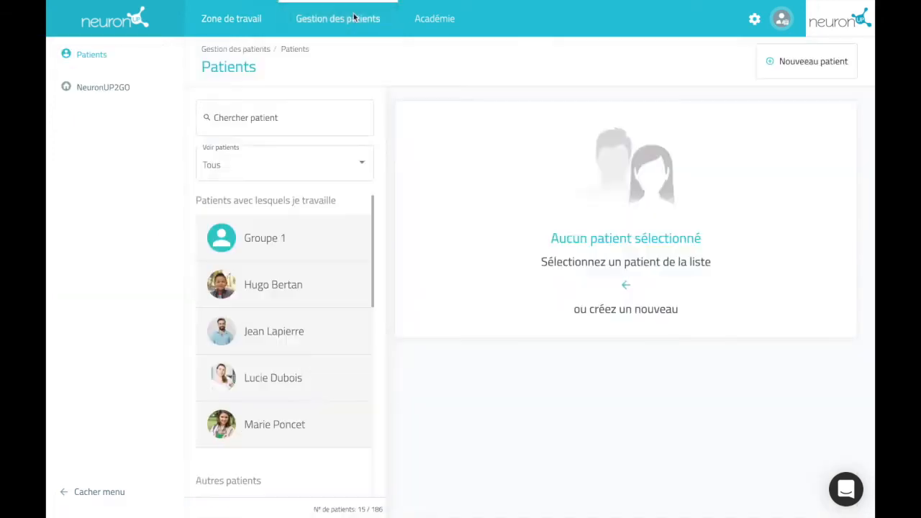
Step: Open the child patient's NeuronUP2GO access details and delete the generated username
click(302, 273)
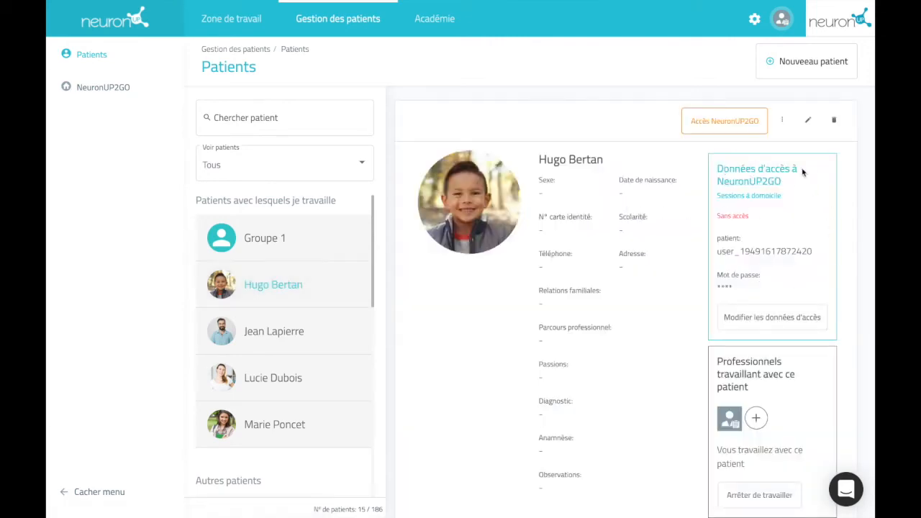
click(789, 320)
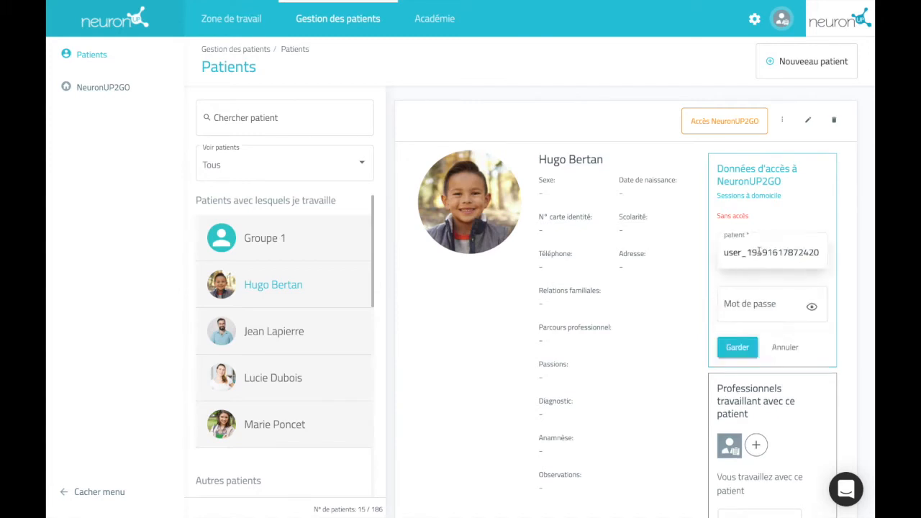
double_click(777, 252)
key(BackSpace)
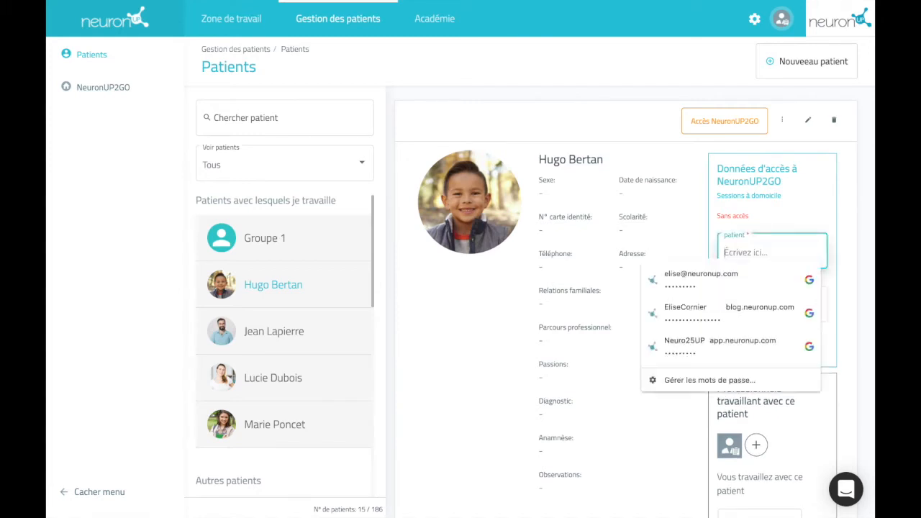
click(812, 201)
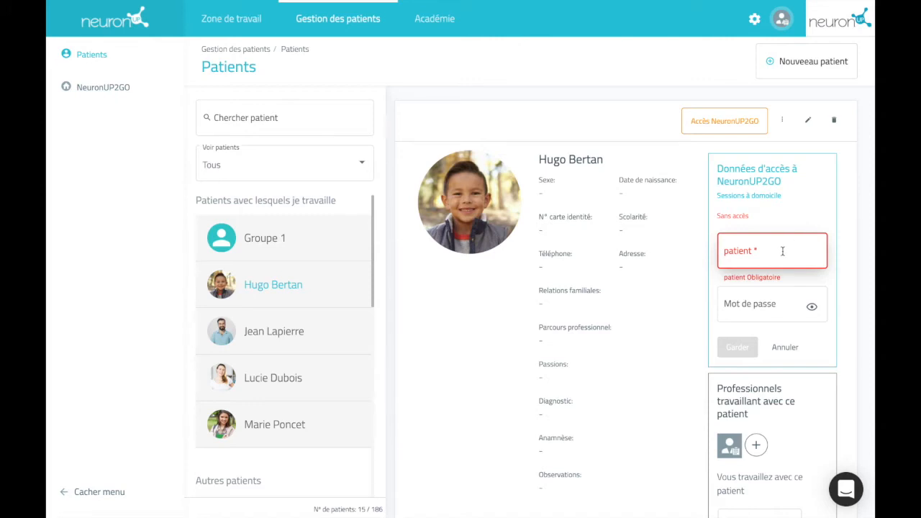
Step: Enter the patient's new username and password and save the credentials
click(783, 251)
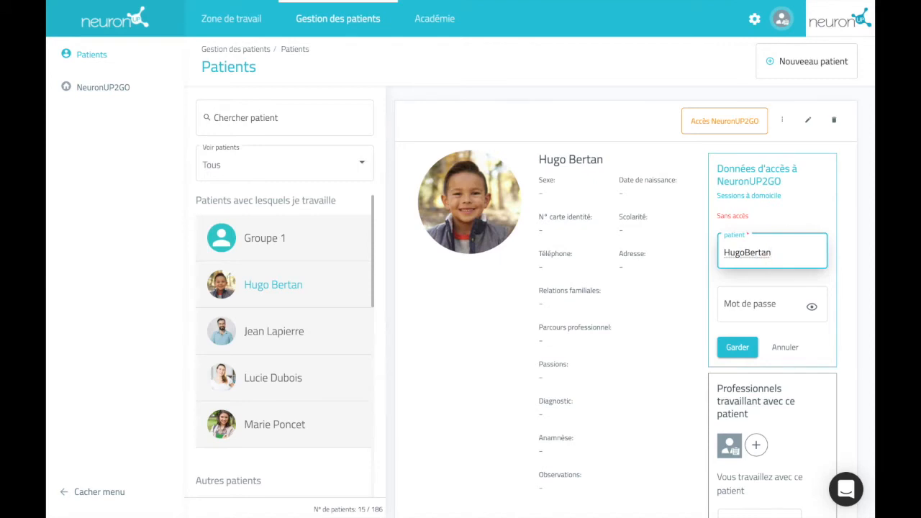
click(764, 305)
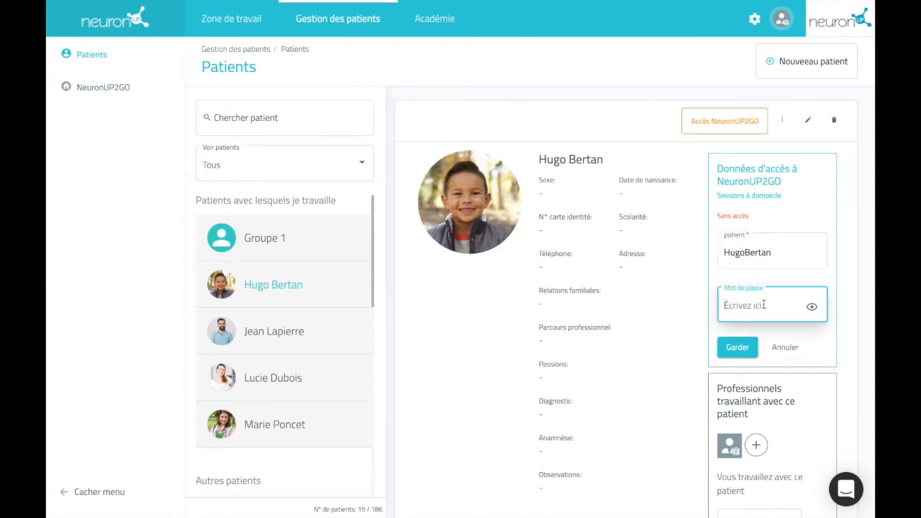
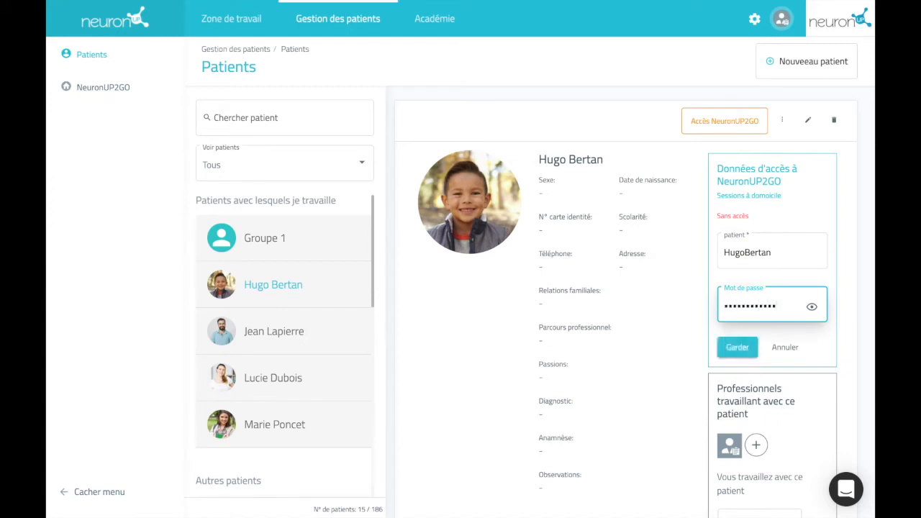
click(738, 347)
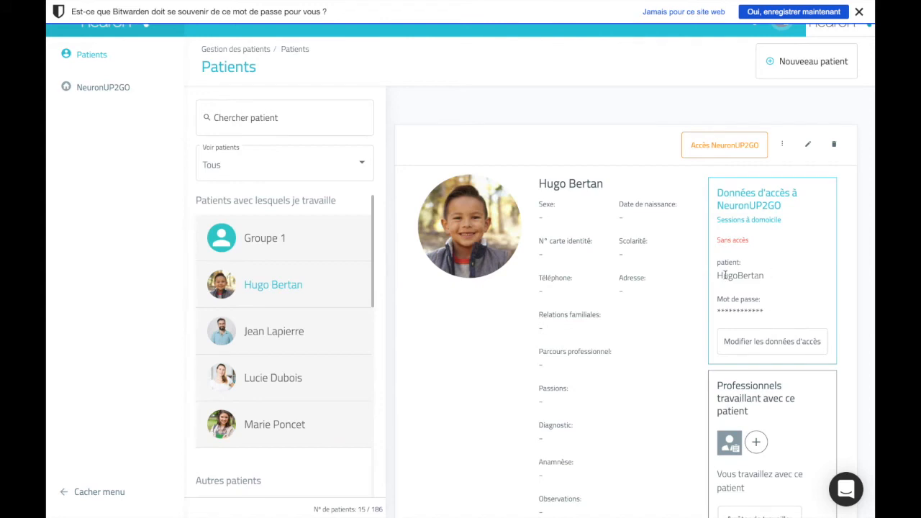
Step: Check the Sans accès status, then open the NeuronUP2GO access page
drag(754, 241, 717, 241)
click(764, 242)
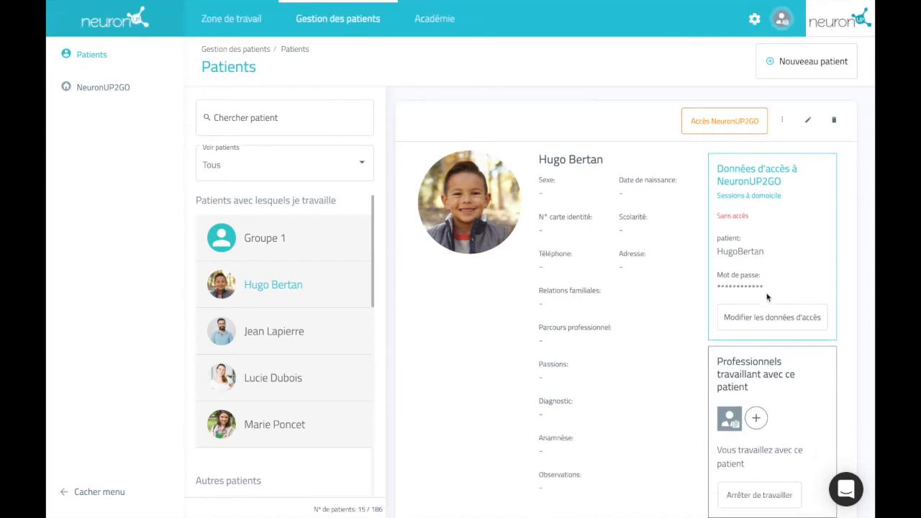
click(95, 87)
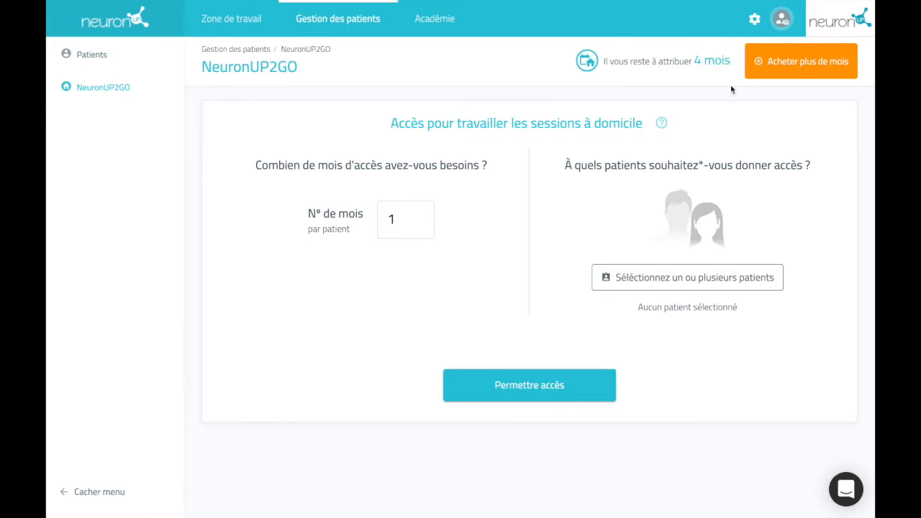
Step: Buy 5 extra NeuronUP2GO months for 45,38 €, bringing the balance to 9 months
click(820, 61)
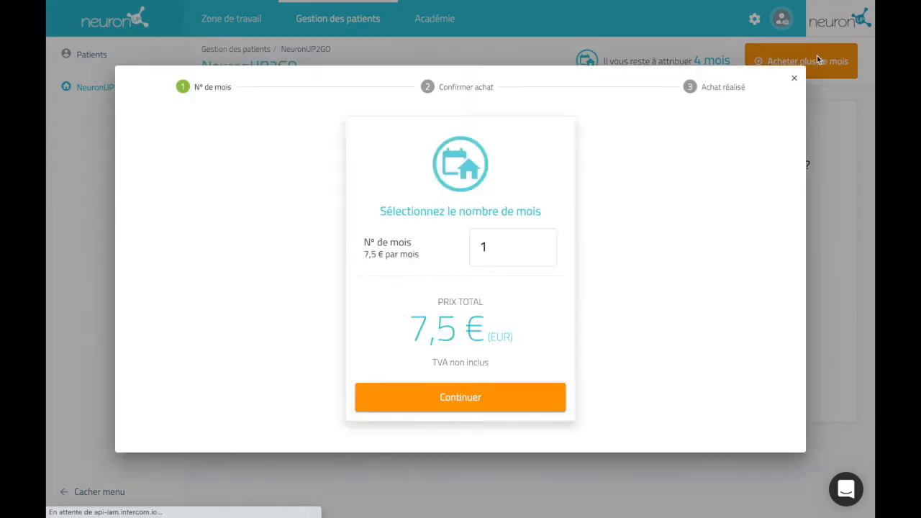
click(543, 242)
click(544, 243)
click(543, 242)
click(543, 242)
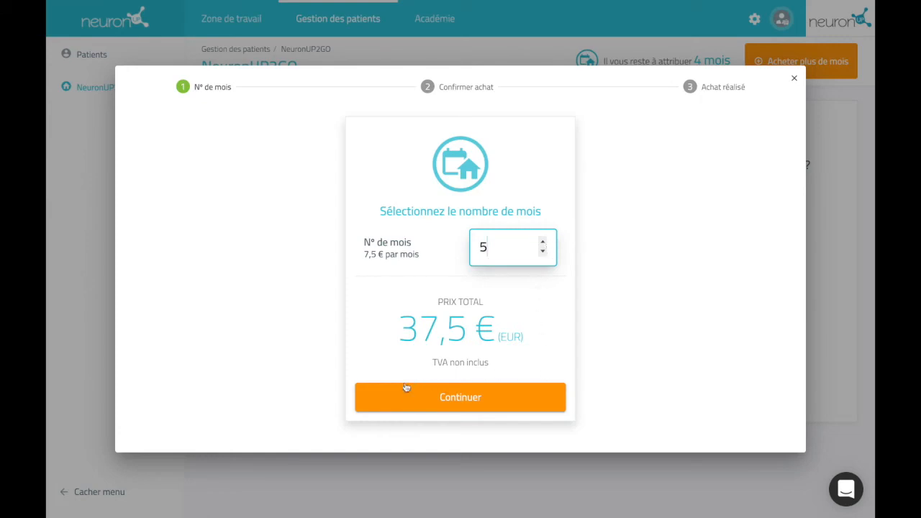
click(502, 395)
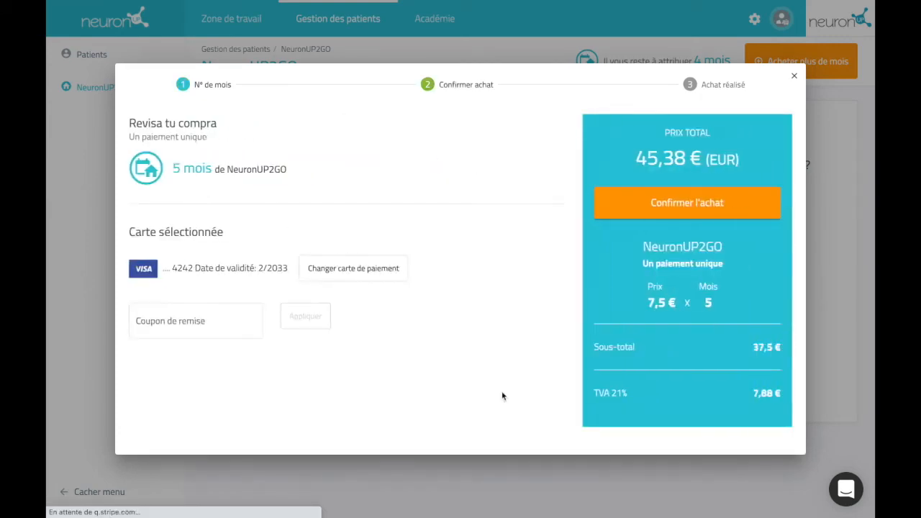
click(656, 207)
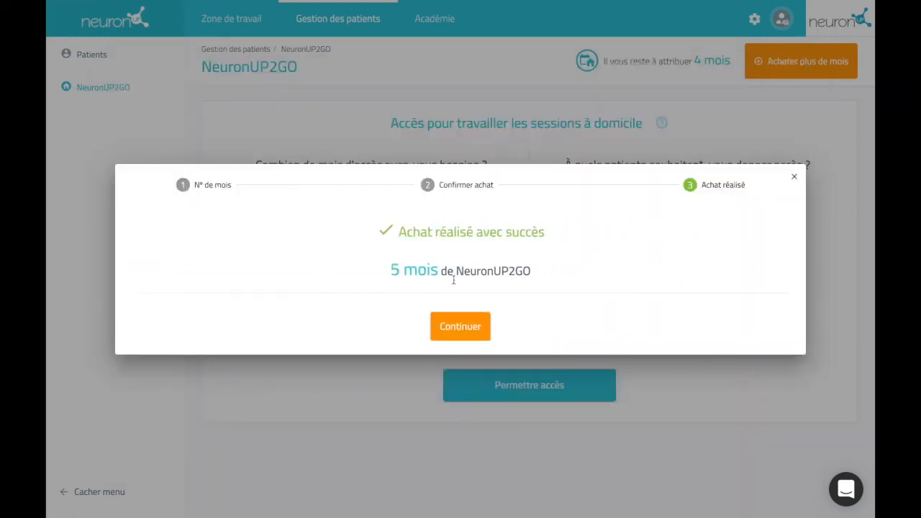
click(464, 325)
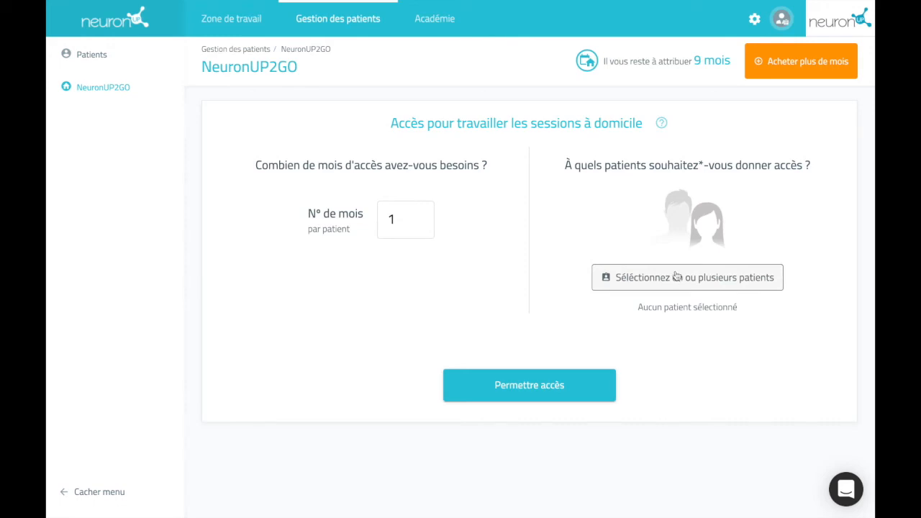
Step: Select the patient under Groupe 1 and request 3 months of NeuronUP2GO access
click(677, 277)
click(473, 279)
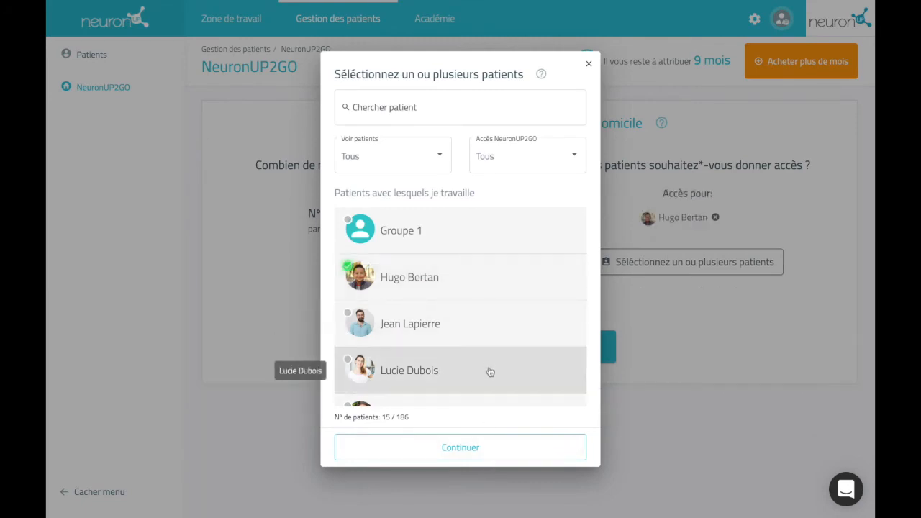
click(486, 448)
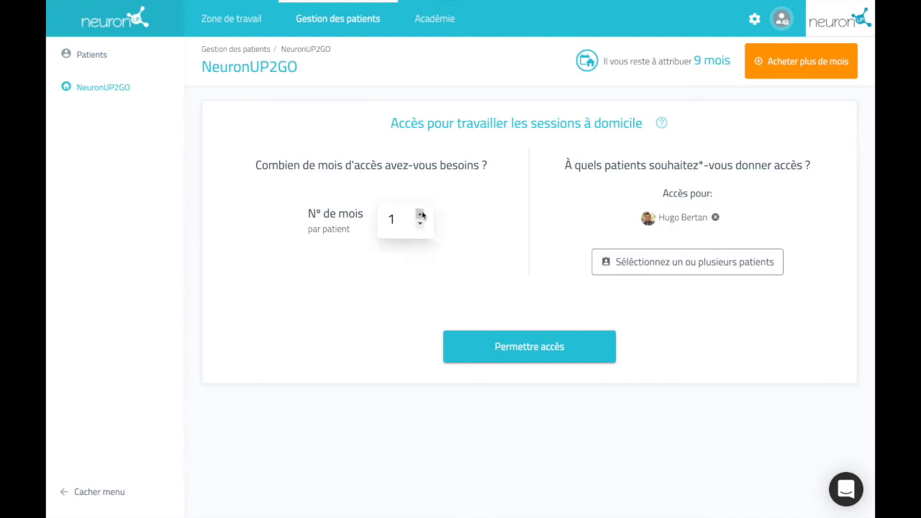
click(421, 214)
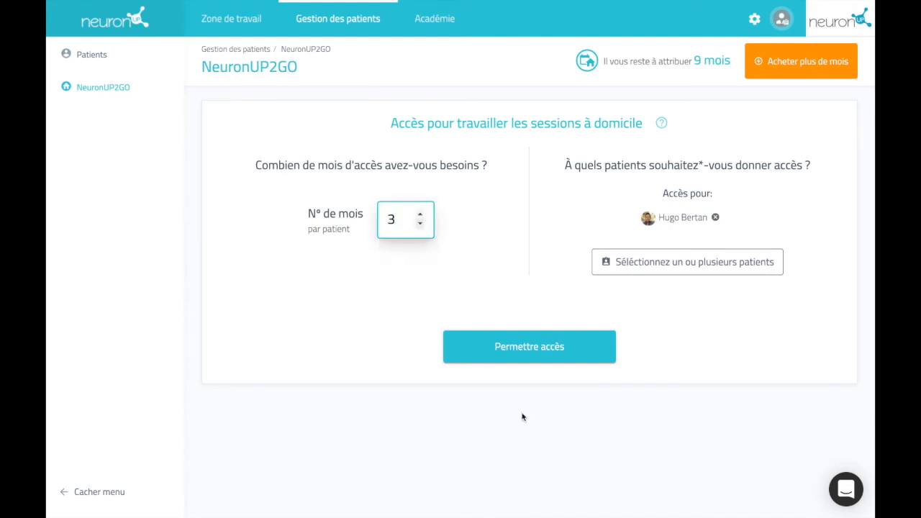
click(543, 349)
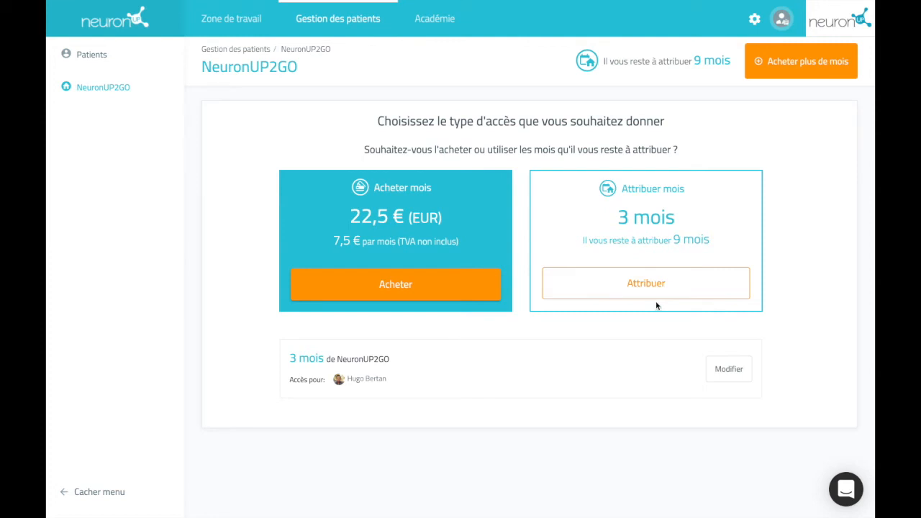
Step: Cancel the purchase and assign the 3 months from the remaining balance instead
click(440, 285)
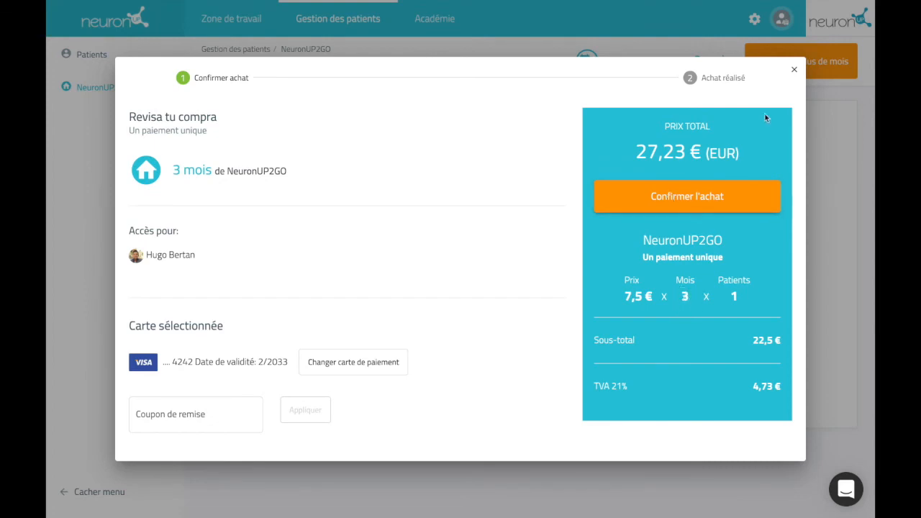
click(795, 72)
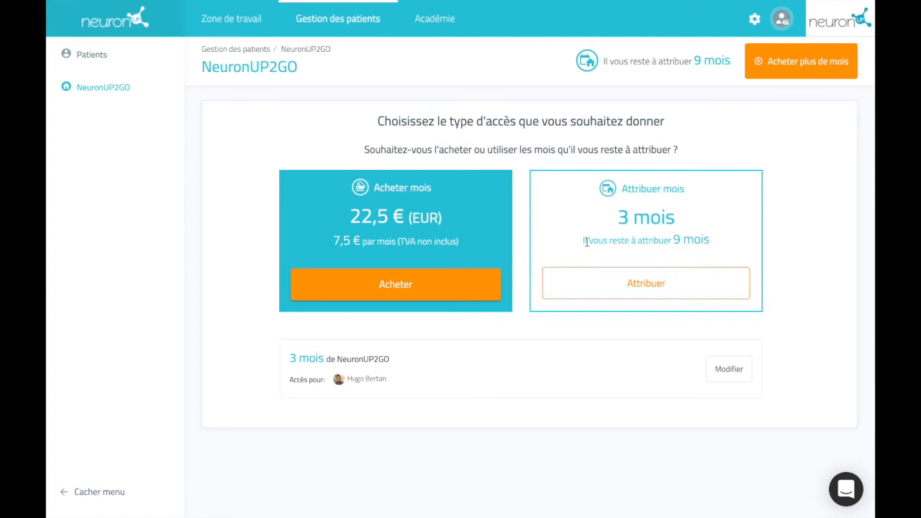
click(665, 285)
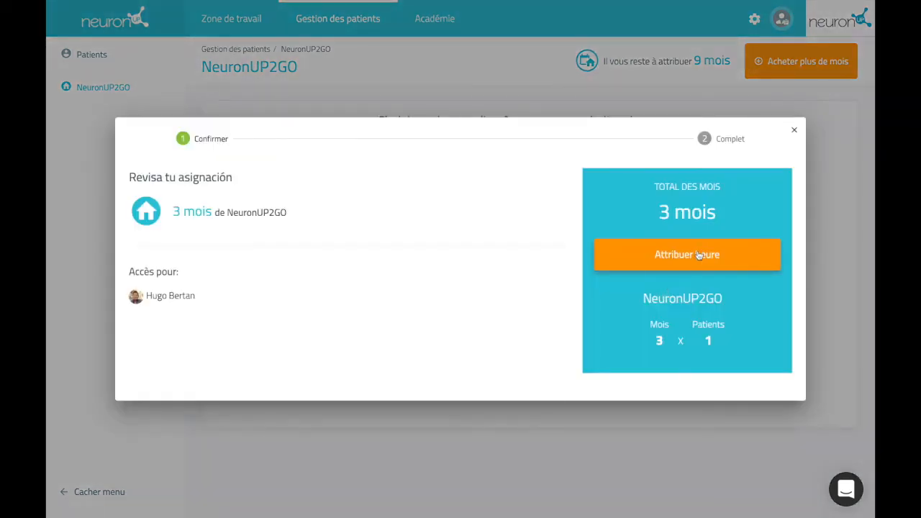
click(697, 255)
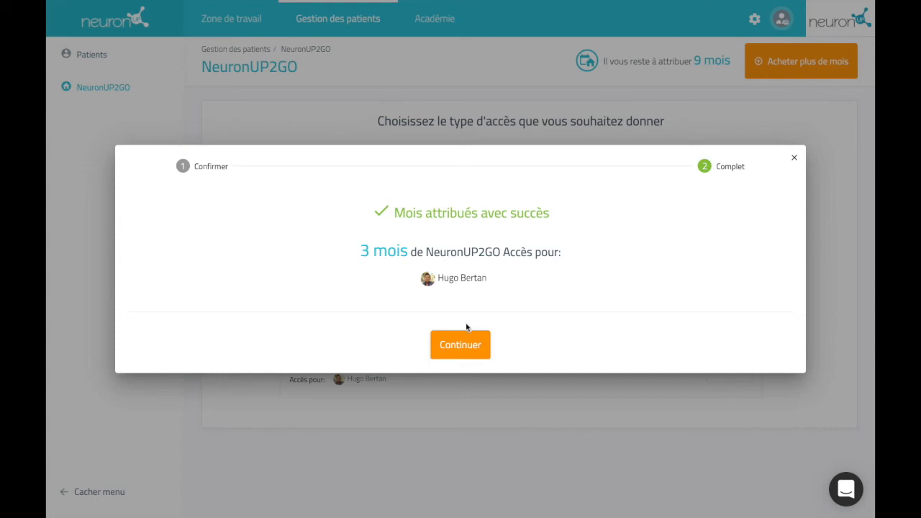
click(465, 346)
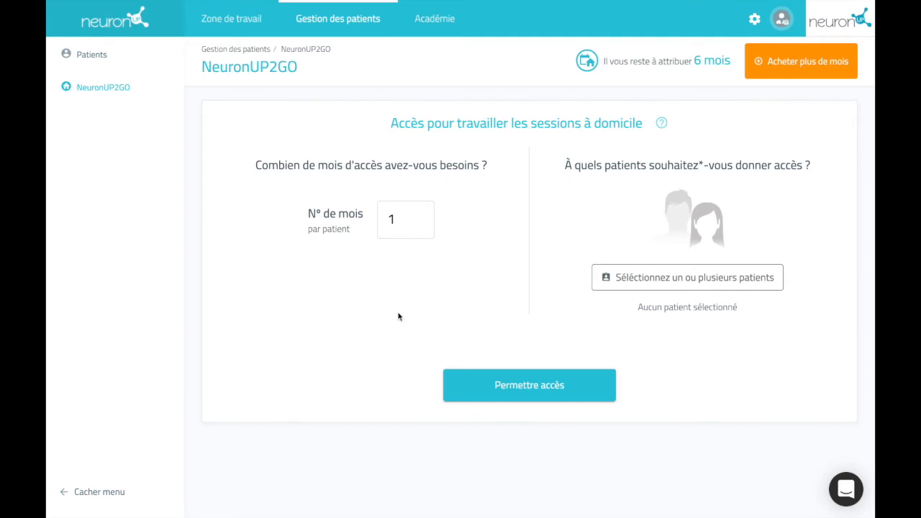
Step: Go back to Patients and open the patient's profile showing access until 15 sept. 2021
click(122, 57)
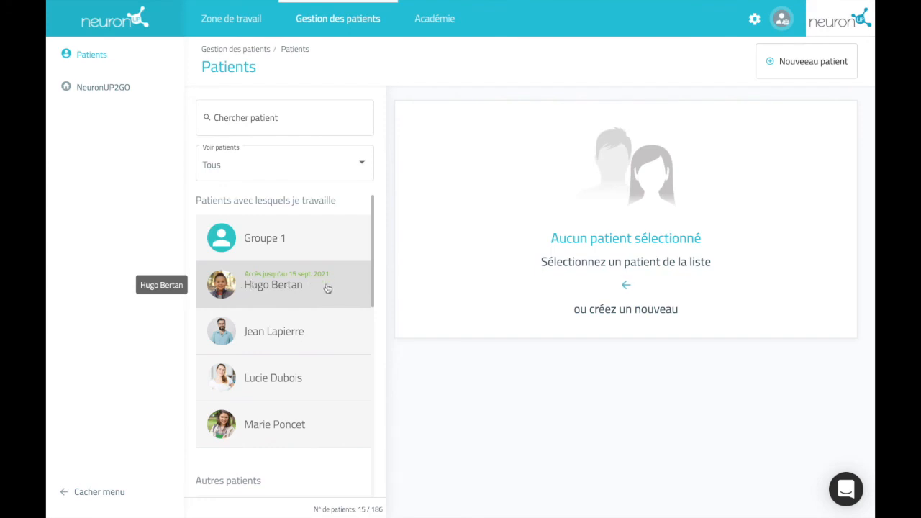
click(326, 287)
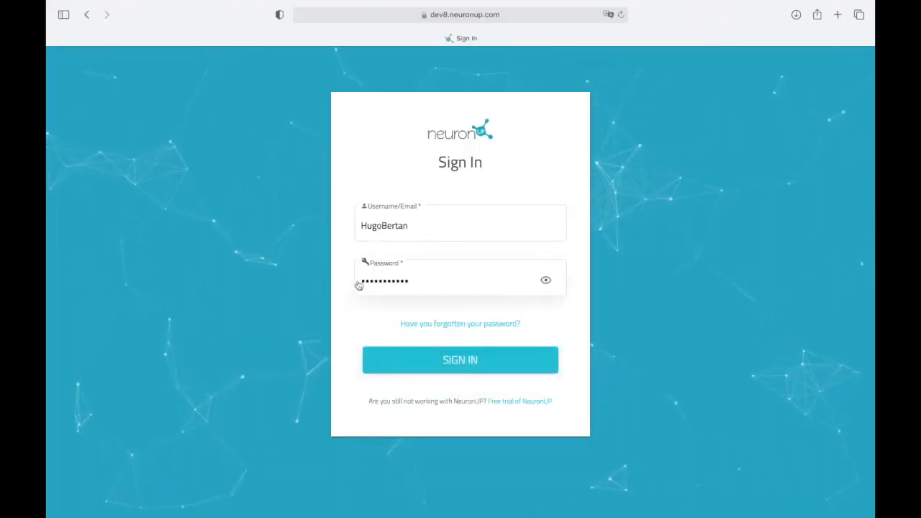
Step: Sign in as the patient, begin the session, and eat the a, d and e biscuits in Le petit glouton de lettres
click(481, 360)
click(464, 336)
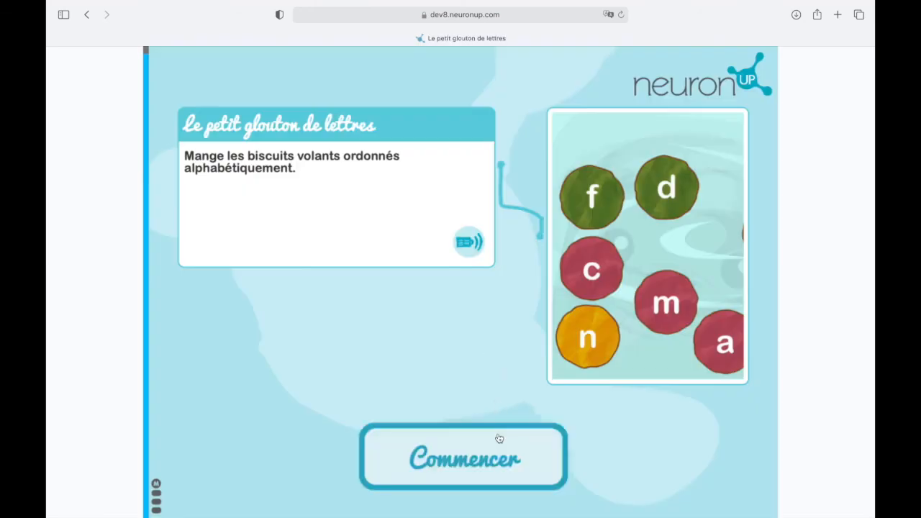
click(499, 437)
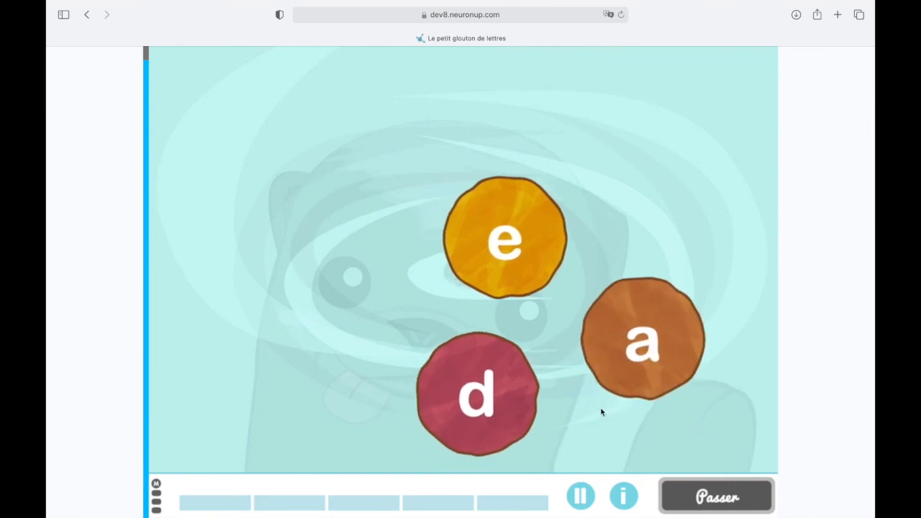
click(672, 306)
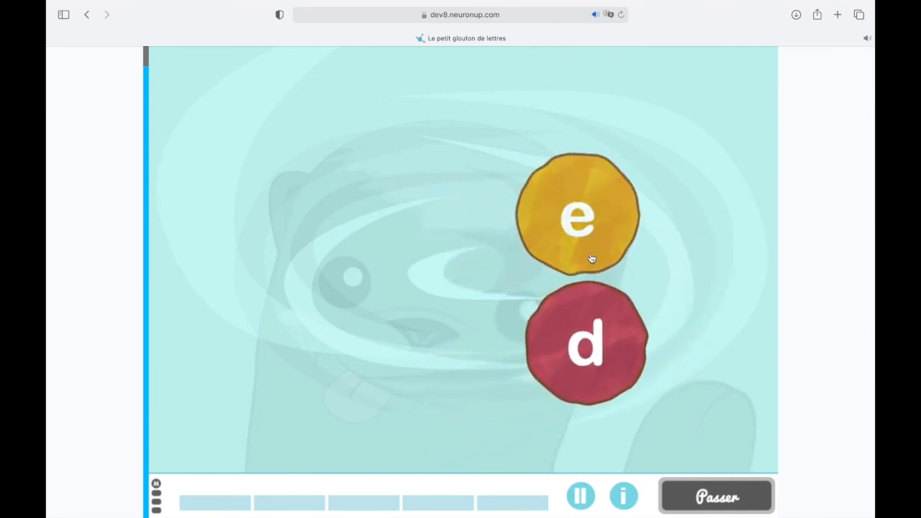
click(605, 296)
click(602, 232)
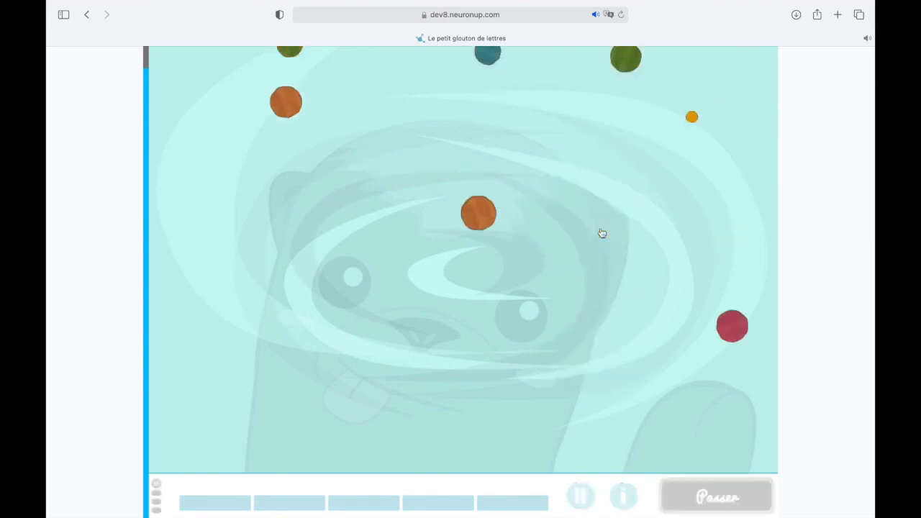